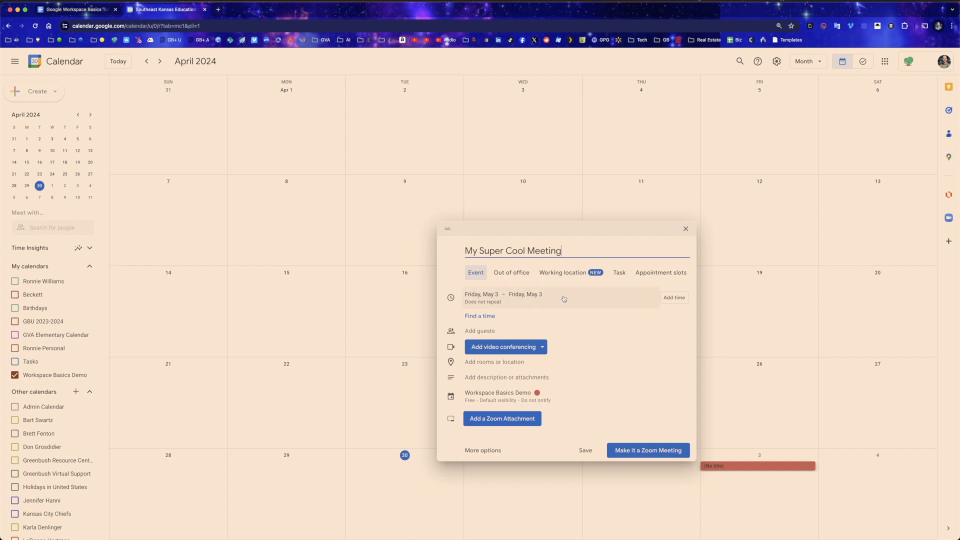
- Turn off the all-day setting for My Super Cool Meeting and set its recurrence to Does not repeat
left_click(564, 299)
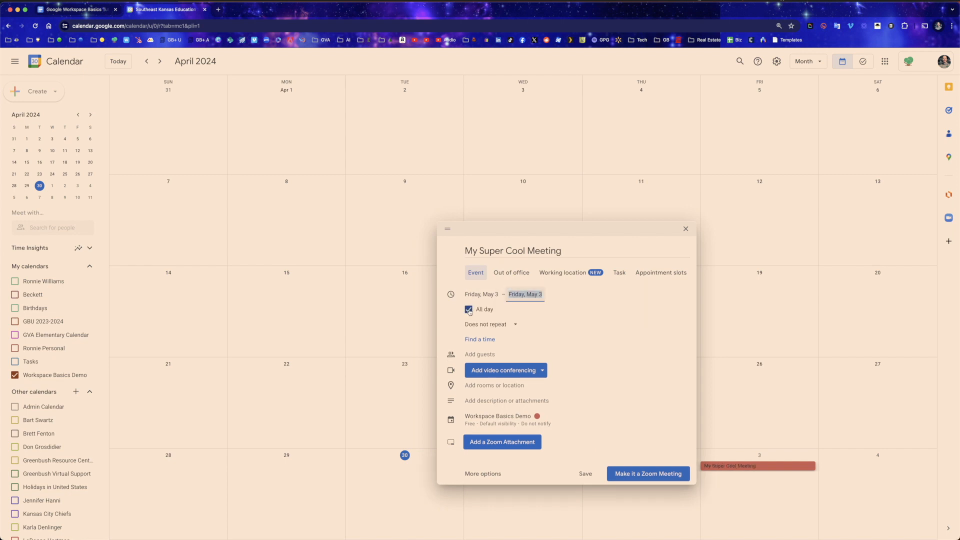
left_click(469, 310)
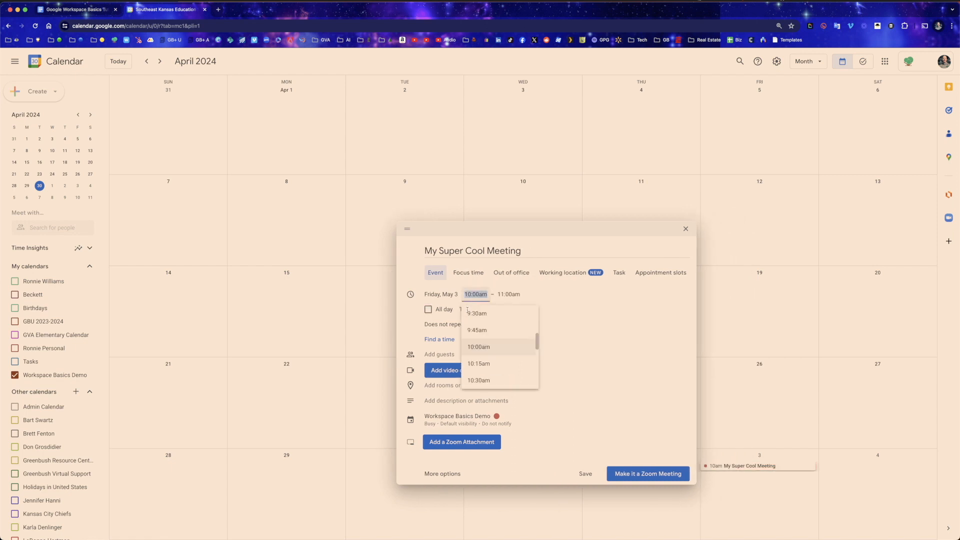
left_click(475, 325)
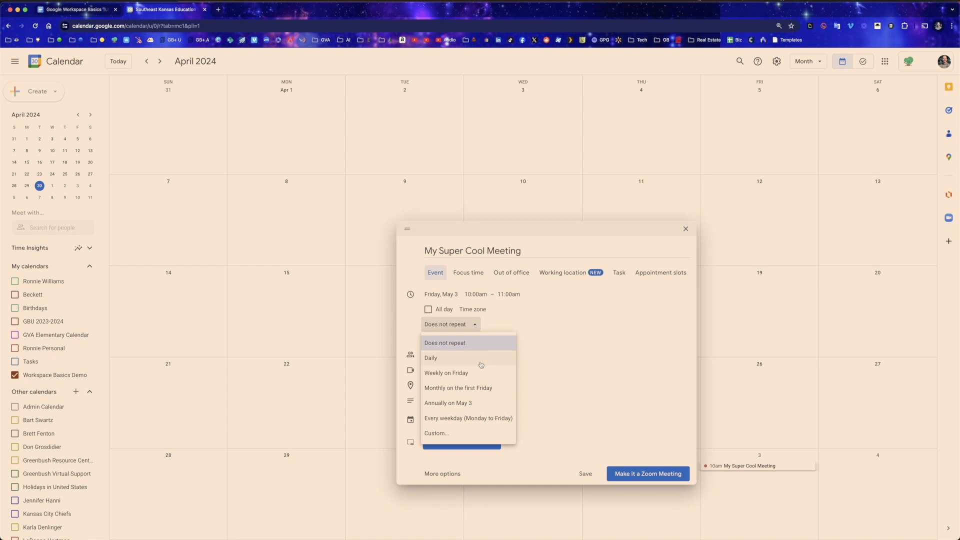
left_click(446, 343)
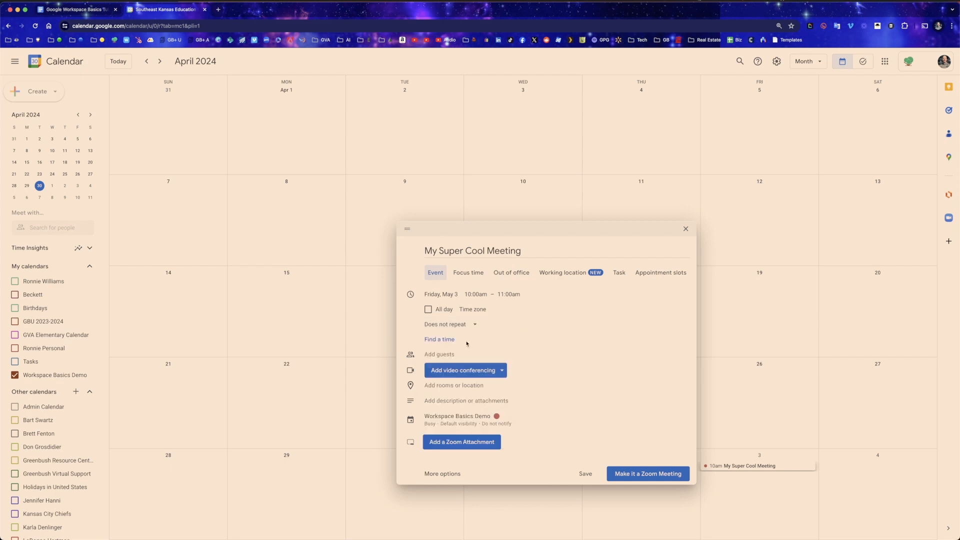
- Open the find-a-time view for the meeting and enter a guest's name to invite
left_click(446, 340)
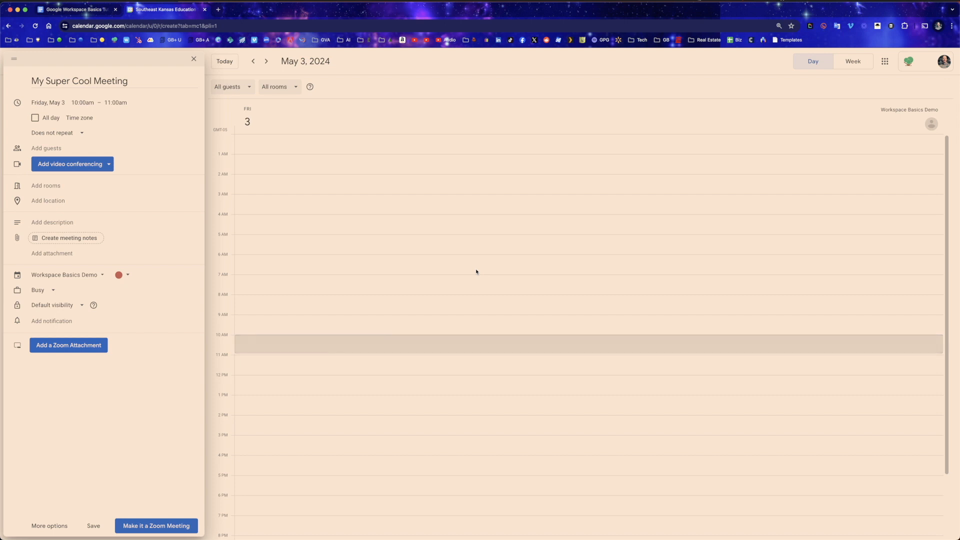
left_click(43, 149)
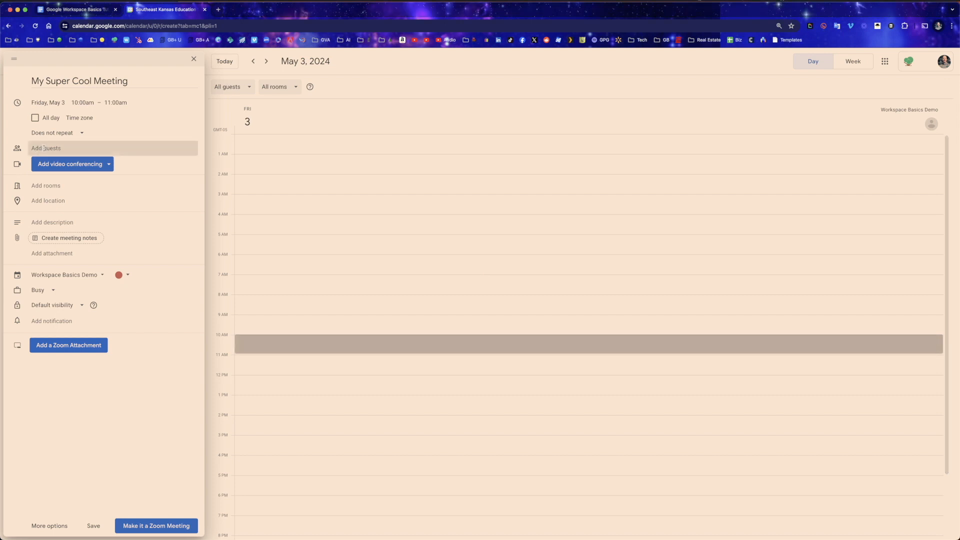
type("Don")
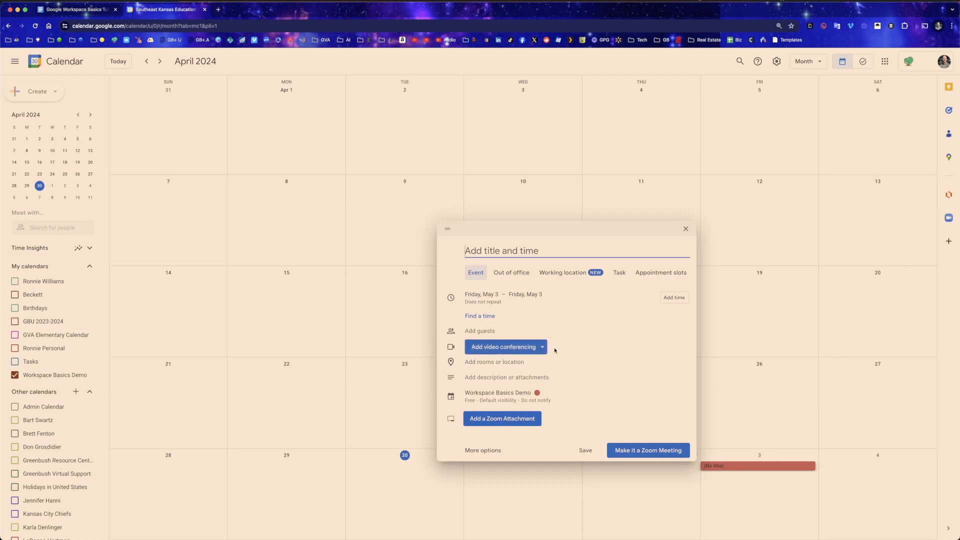
- Add Google Meet video conferencing to the untitled May 3 event and remove it again
left_click(545, 349)
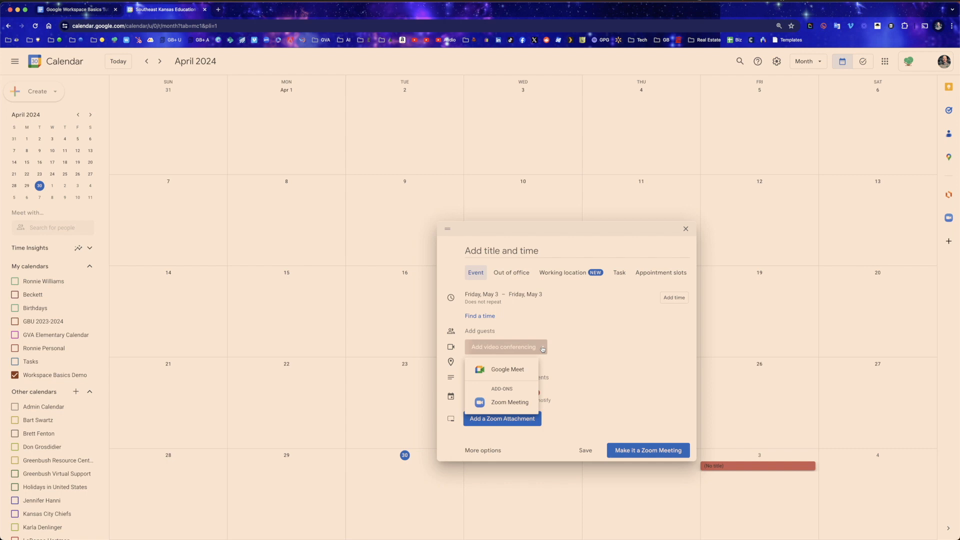
left_click(519, 370)
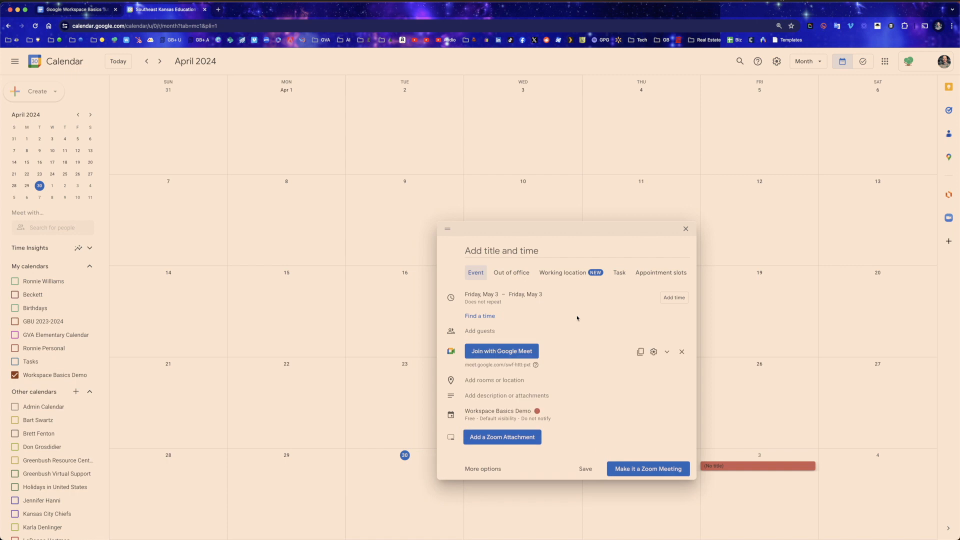
left_click(682, 352)
- Check the Zoom for Google Workspace marketplace listing and add a Zoom Meeting as the event's video conferencing
left_click(544, 348)
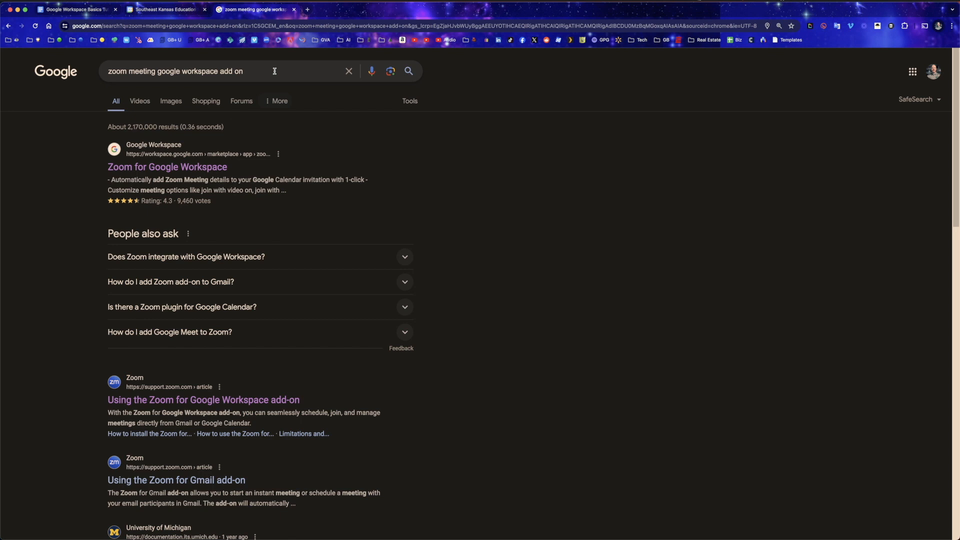
left_click(182, 168)
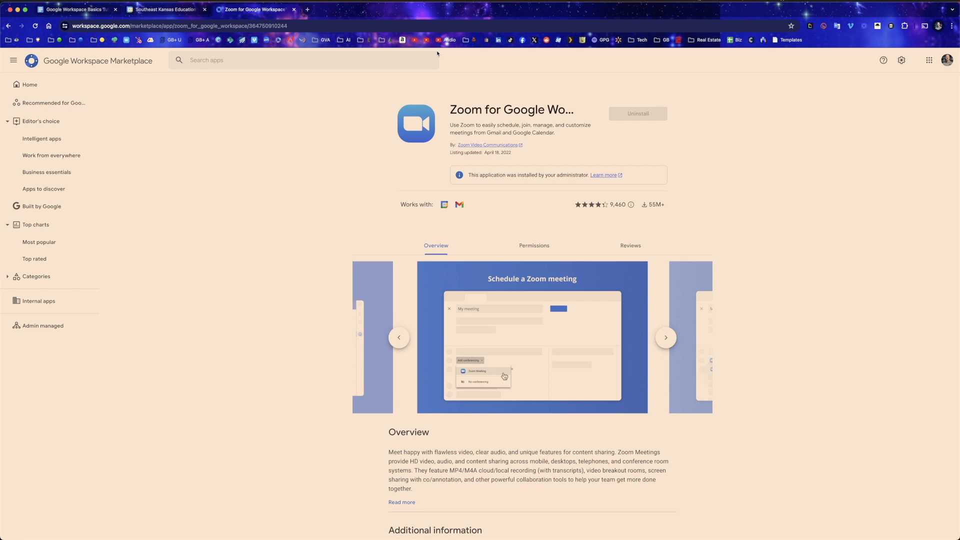
left_click(294, 10)
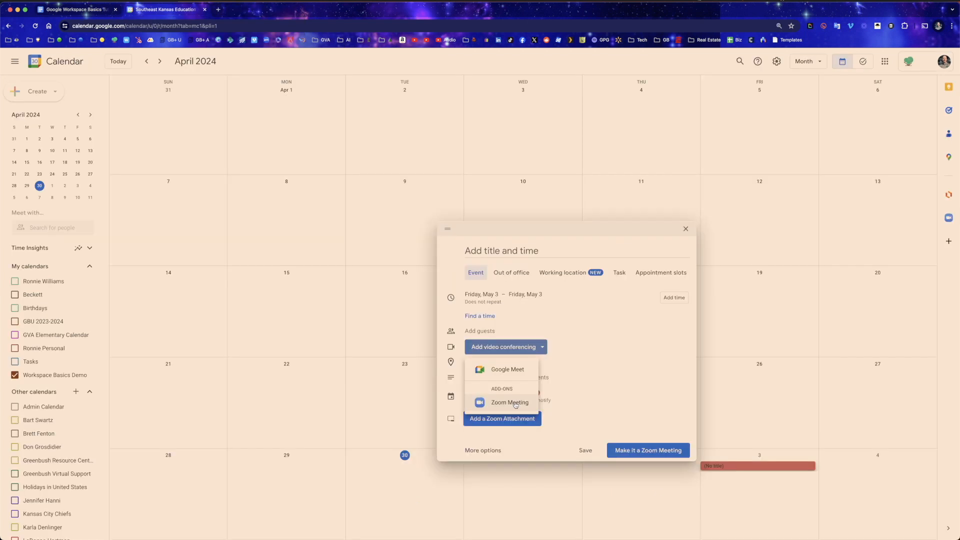
left_click(516, 405)
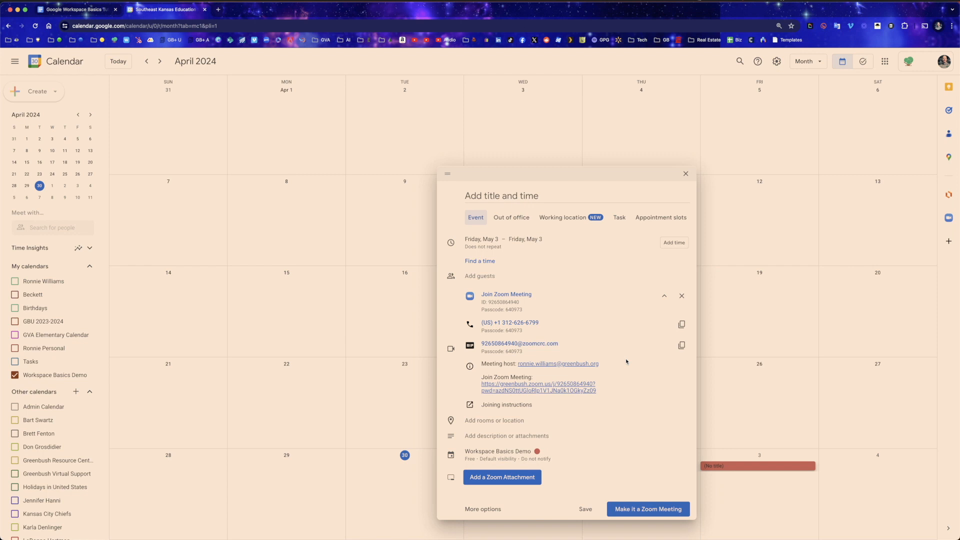
- Browse all bookable rooms and resources, expanding the Community Building and DeMoss Building
left_click(531, 423)
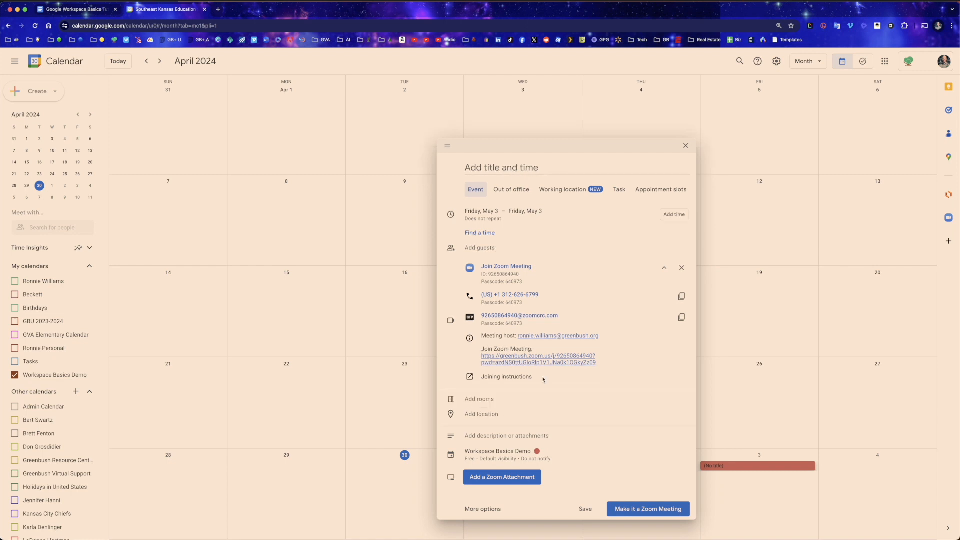
left_click(508, 400)
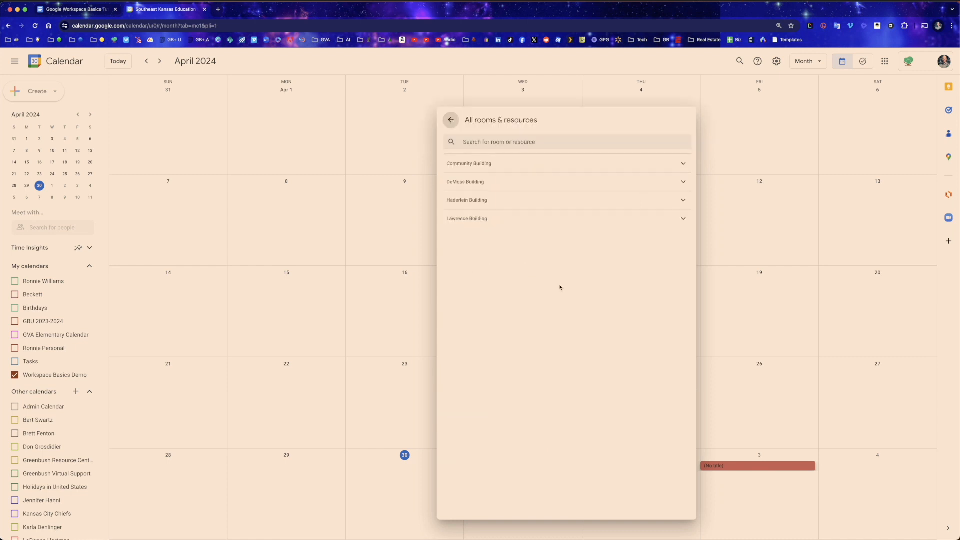
left_click(487, 164)
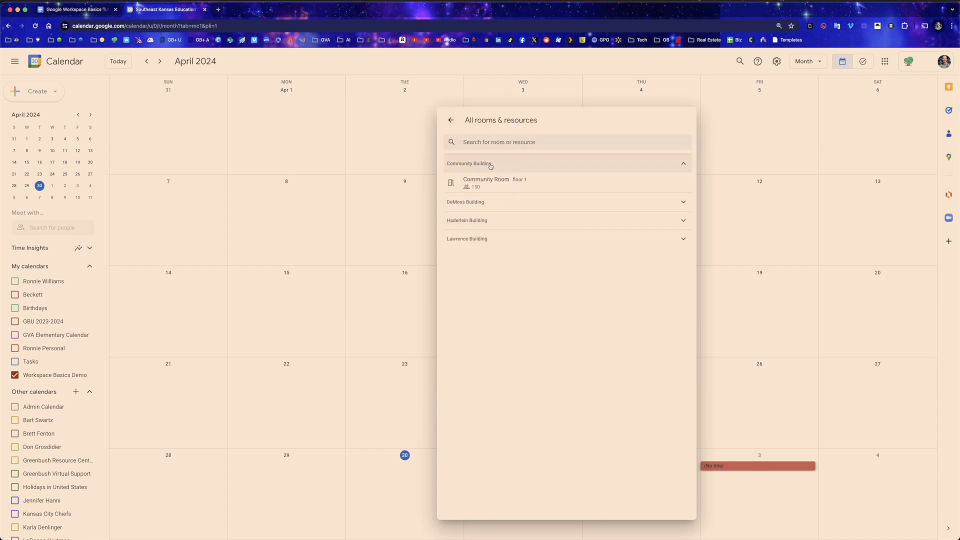
left_click(477, 202)
- Search for starbucks as the event location and choose the Starbucks Reserve Roastery in Chicago
mouse_move(550, 308)
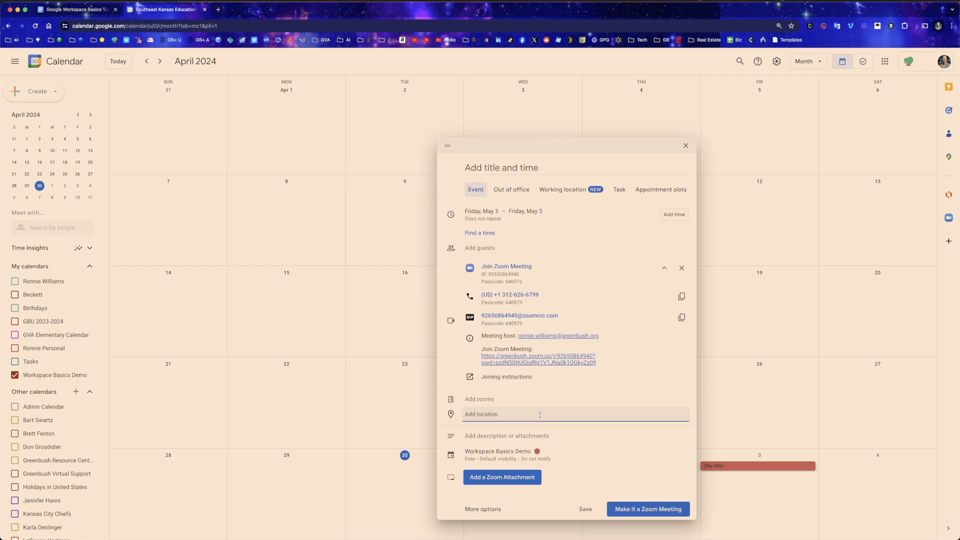
type("starbucks")
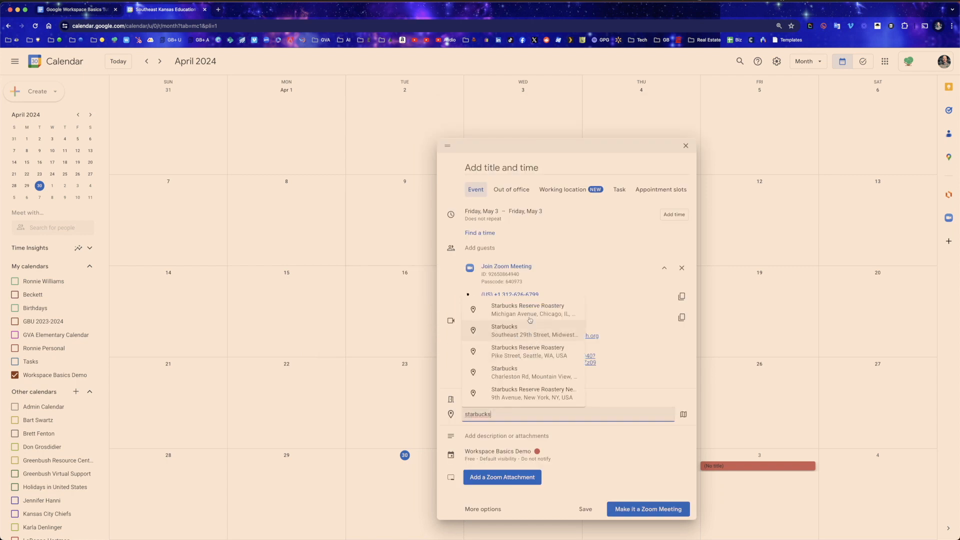
left_click(529, 311)
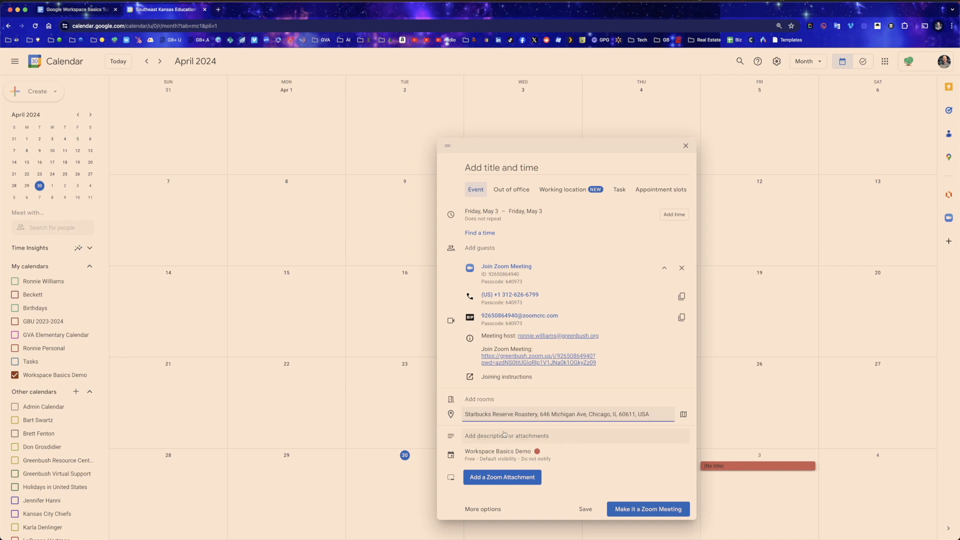
- Copy the web link of the open EdTech Academy Update email in Gmail and paste it into the event description
left_click(584, 436)
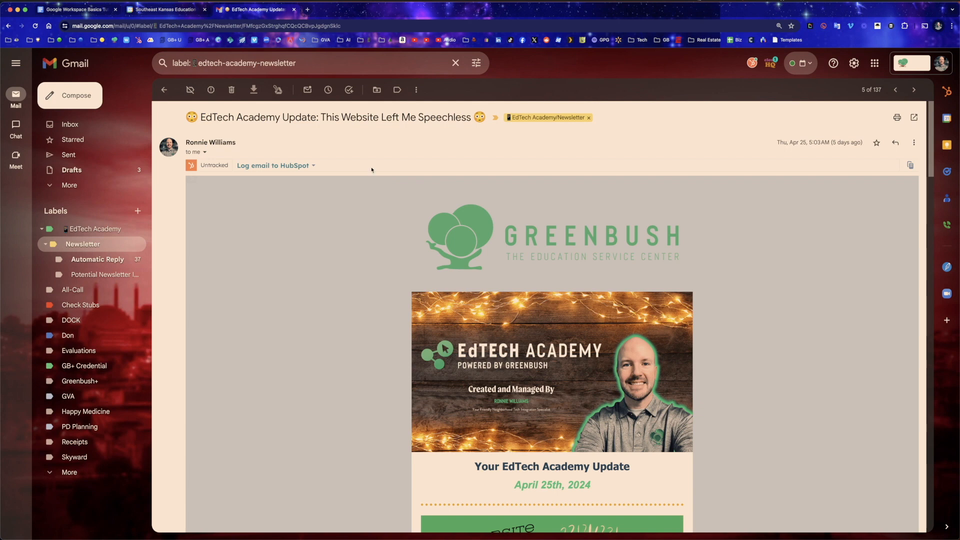
left_click(166, 10)
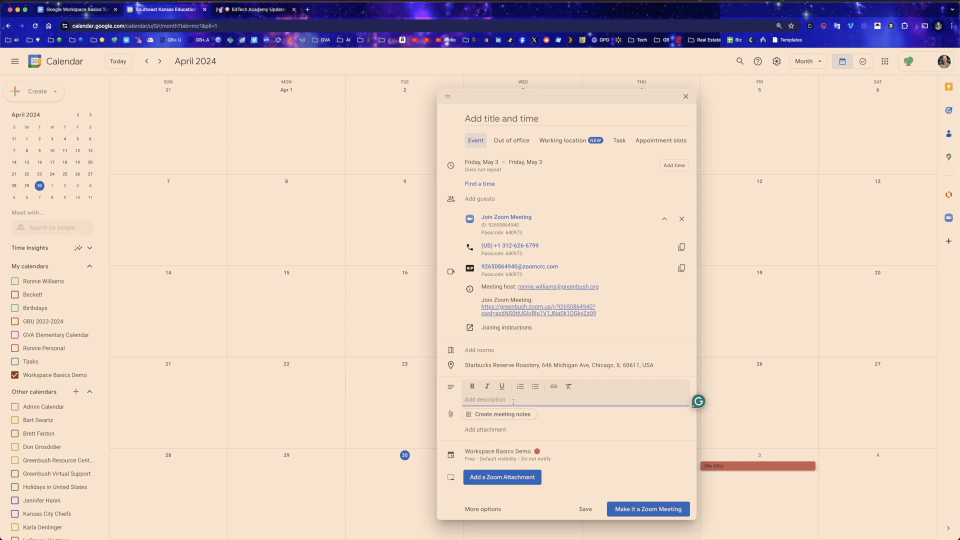
left_click(258, 9)
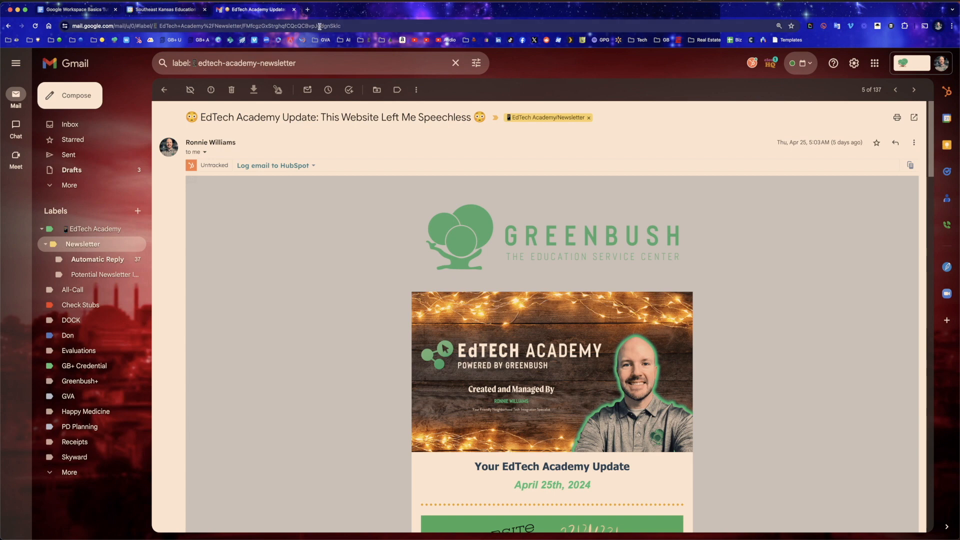
left_click(319, 26)
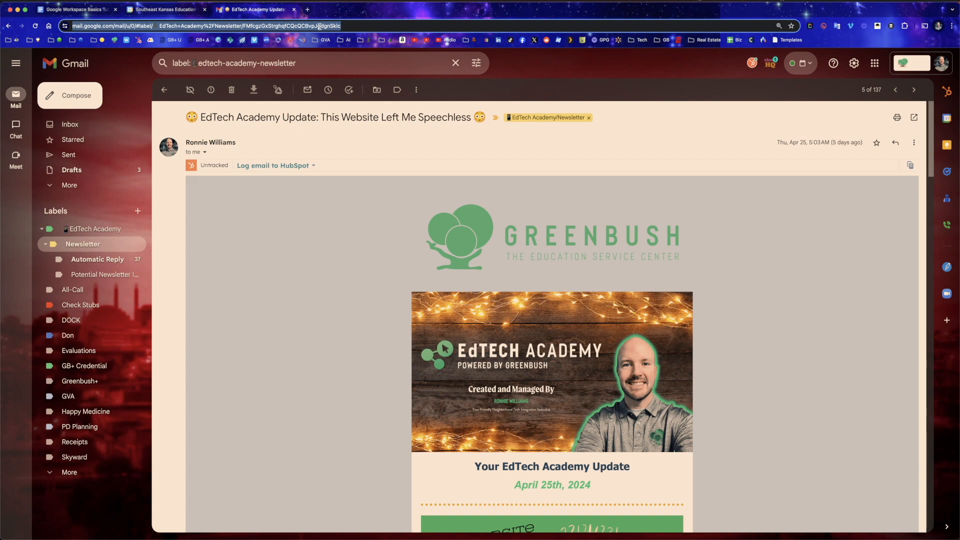
key("super+c")
key("super+alt+Left")
key("super+v")
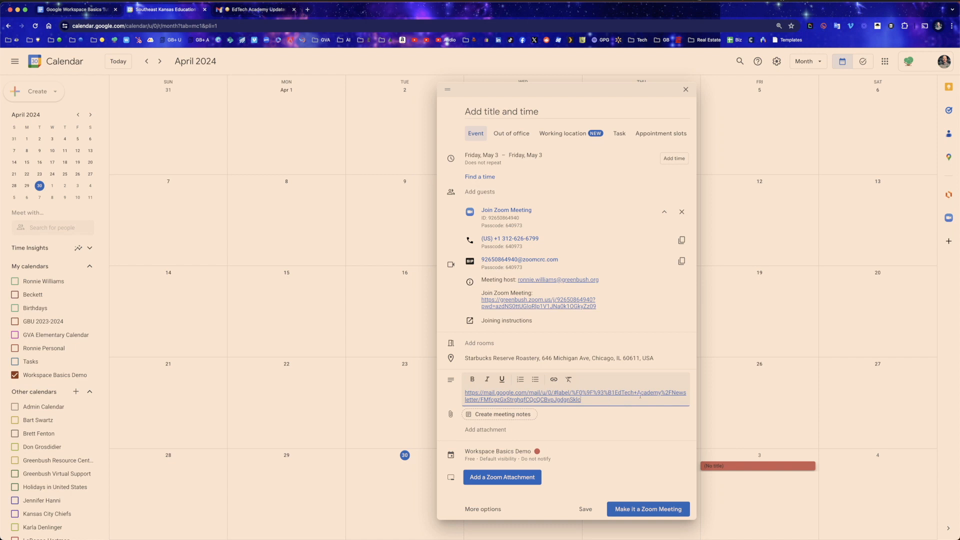
- Attach meeting notes to the event and assign it to the Workspace Basics Demo calendar
left_click(519, 415)
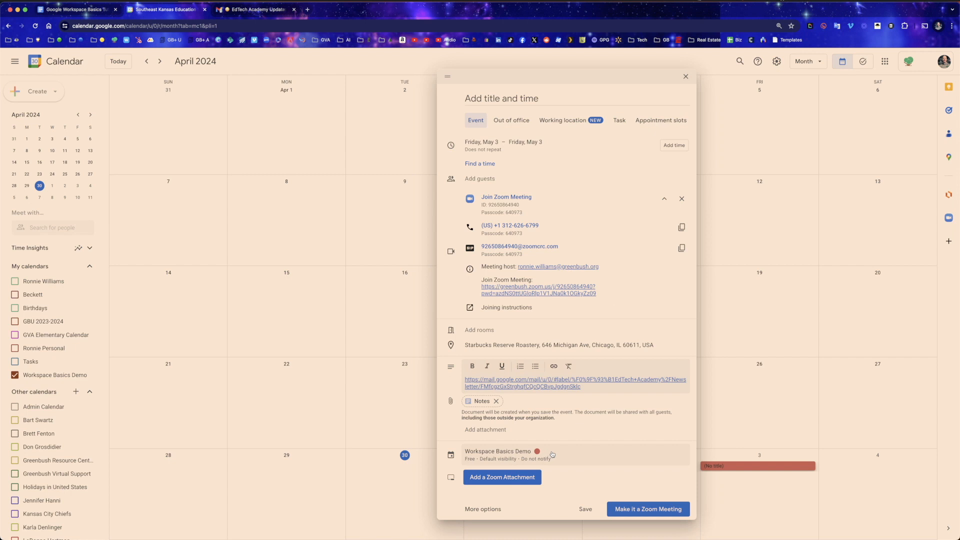
left_click(550, 455)
left_click(534, 408)
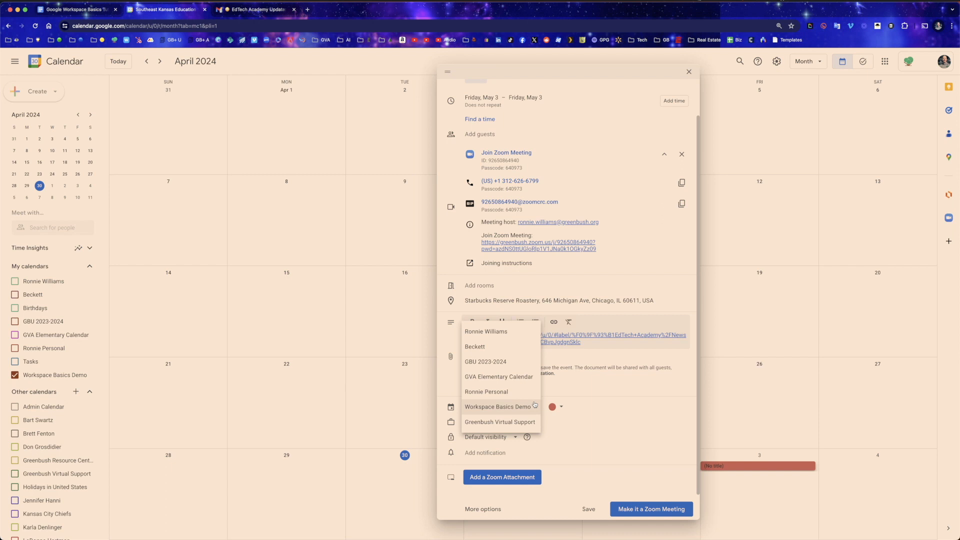
left_click(534, 406)
- Examine the event's availability and visibility options, leaving them at Free and Default visibility
left_click(486, 424)
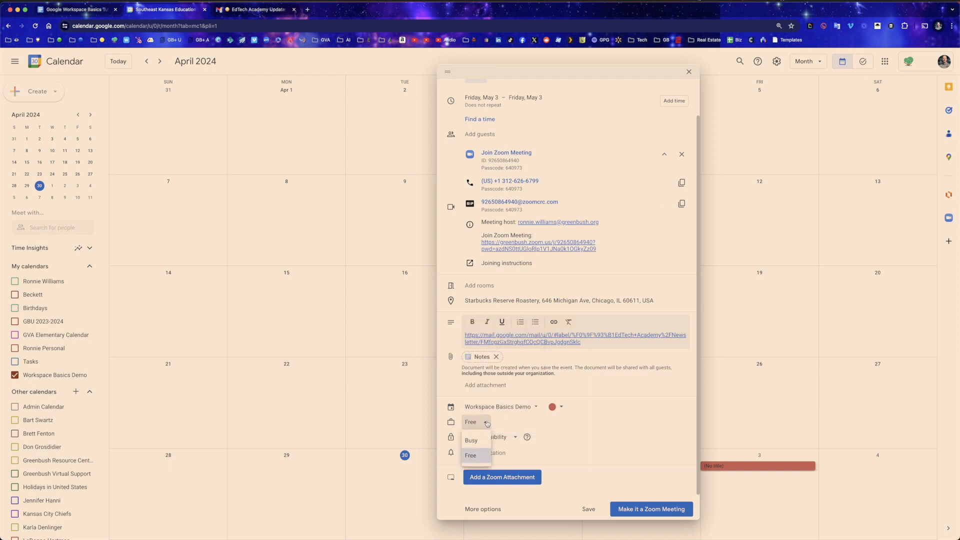
left_click(487, 423)
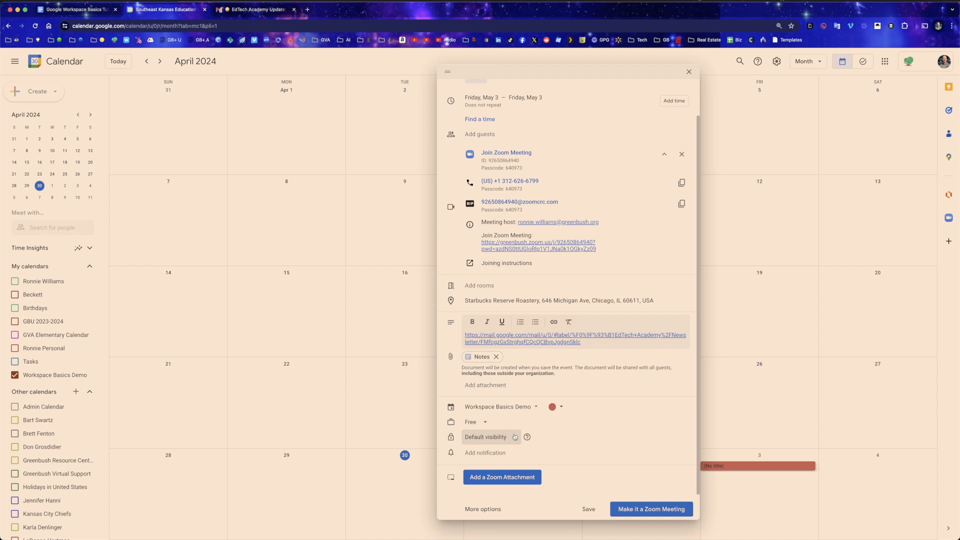
left_click(515, 437)
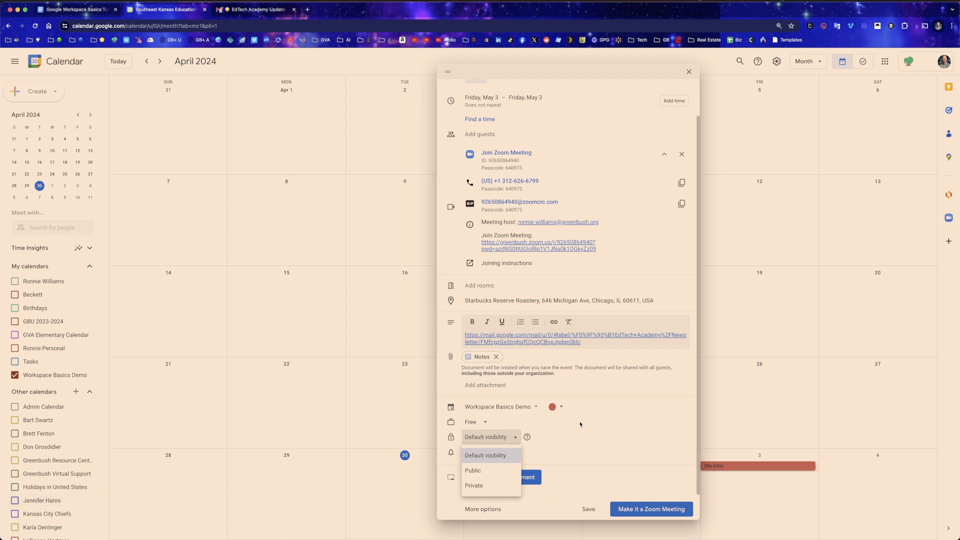
left_click(512, 438)
- Add a notification for the day before at 9am and review its other timing options
left_click(517, 453)
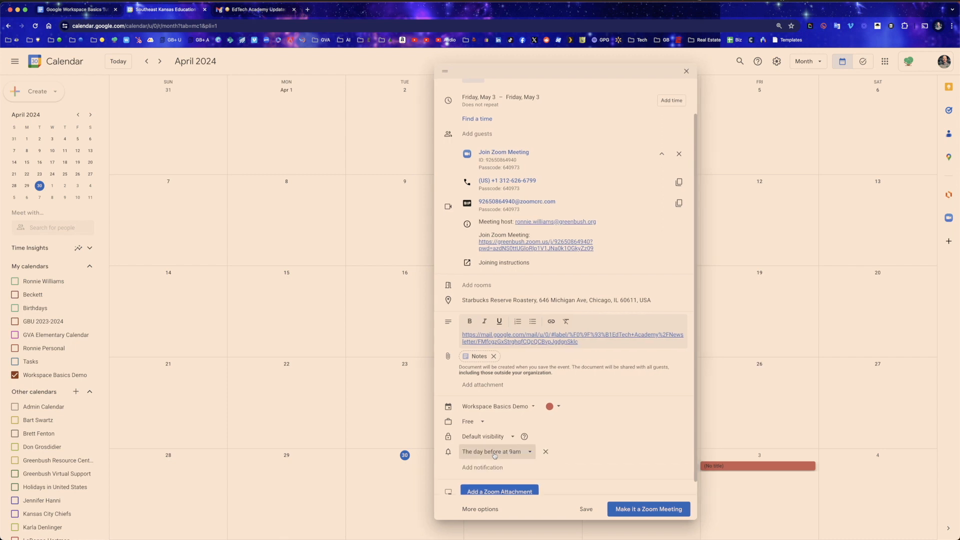
left_click(526, 452)
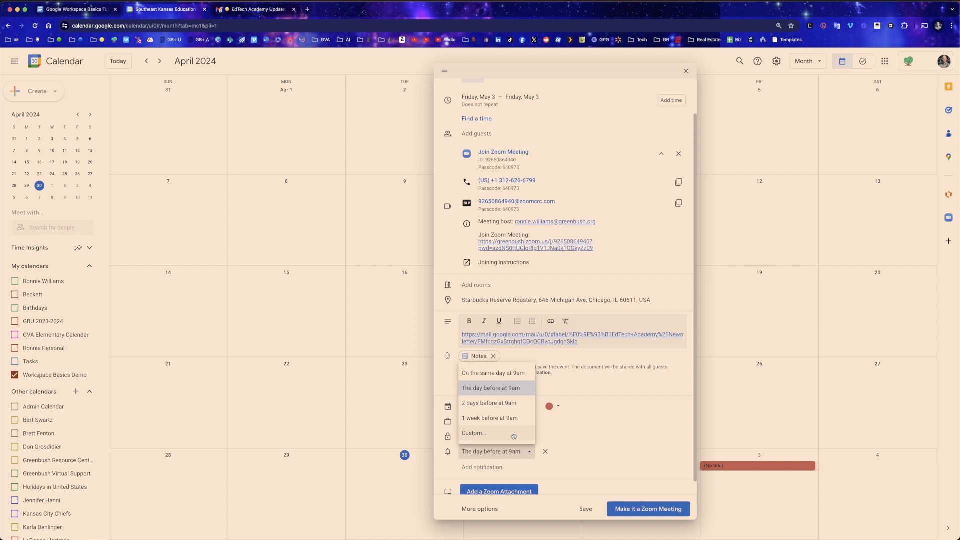
scroll(560, 460, "down", 1)
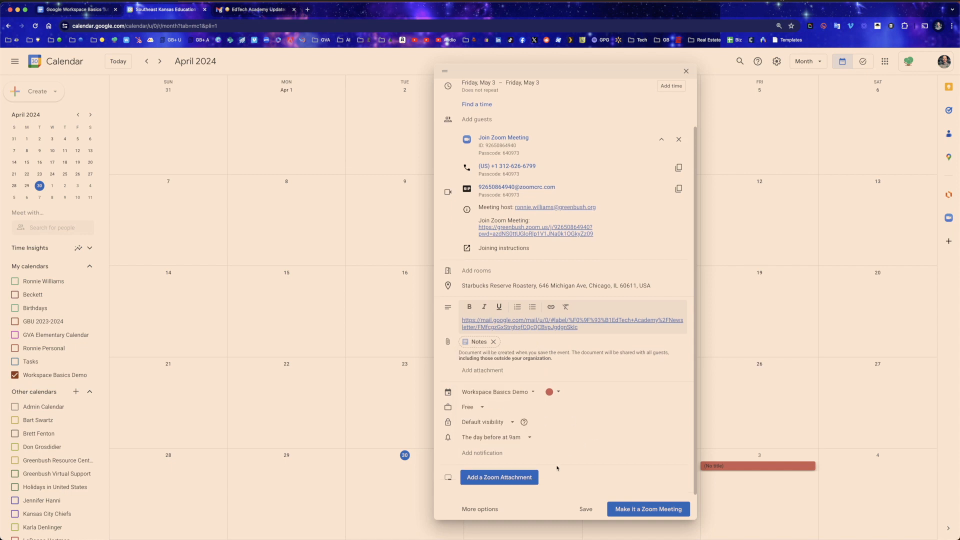
- View the Zoom whiteboards available as attachments, close the picker and save the event
left_click(517, 478)
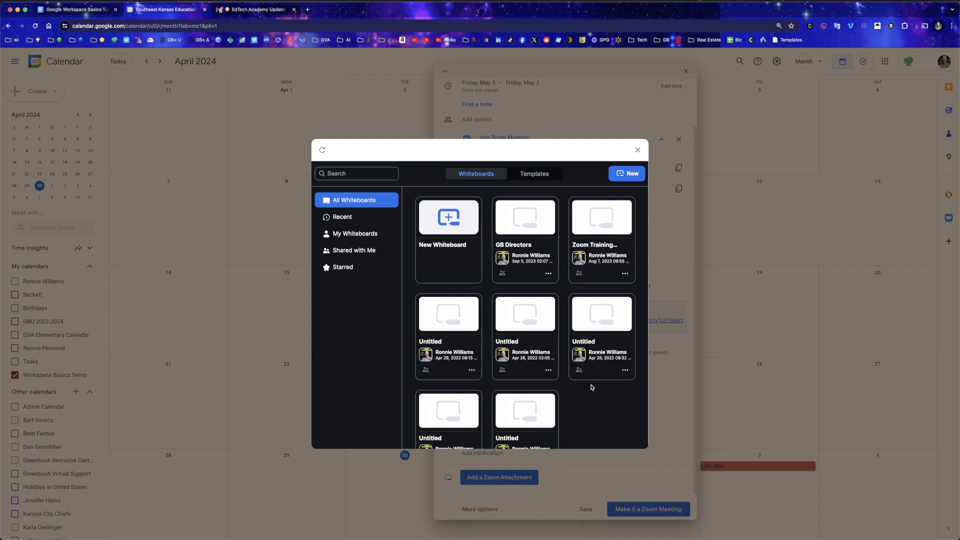
key("Escape")
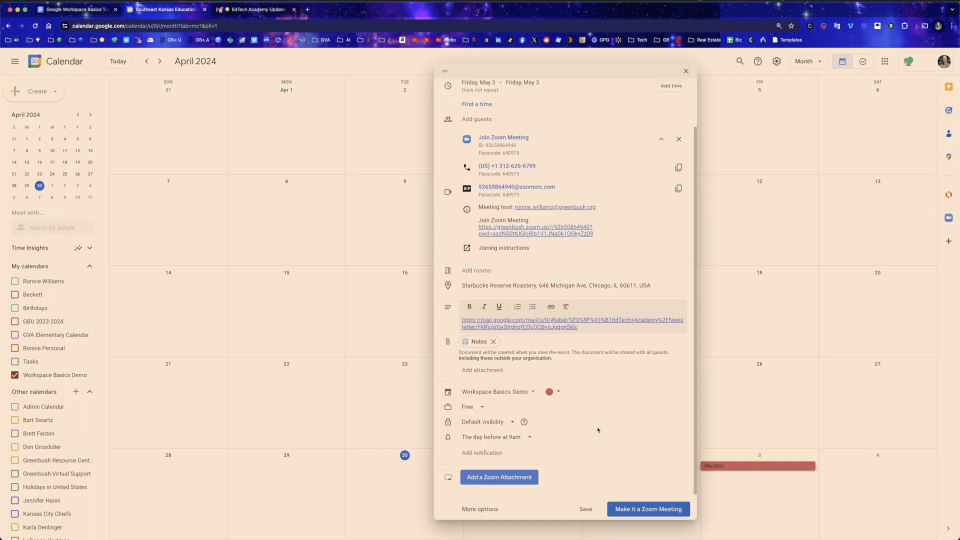
left_click(586, 509)
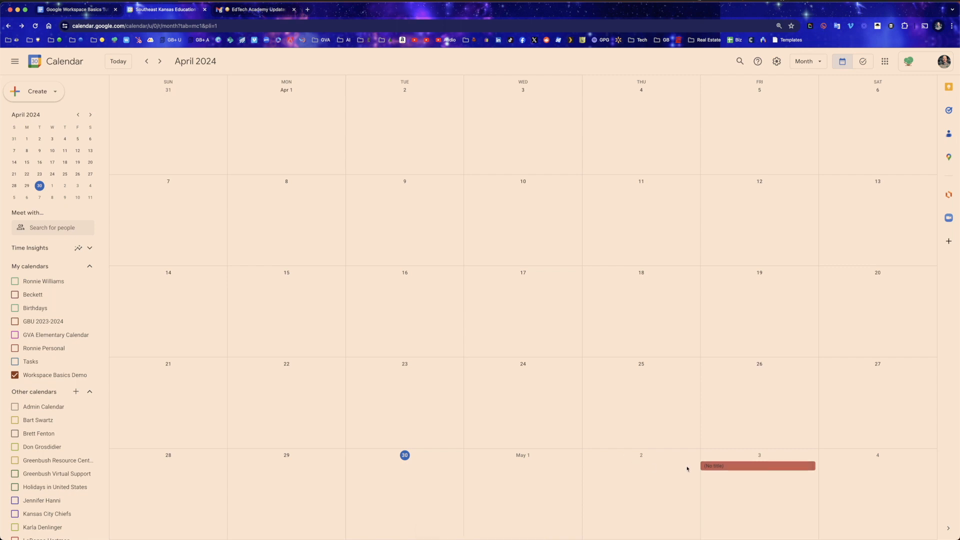
- View the saved May 3 event's details and open it for editing, then return to the month view
left_click(742, 467)
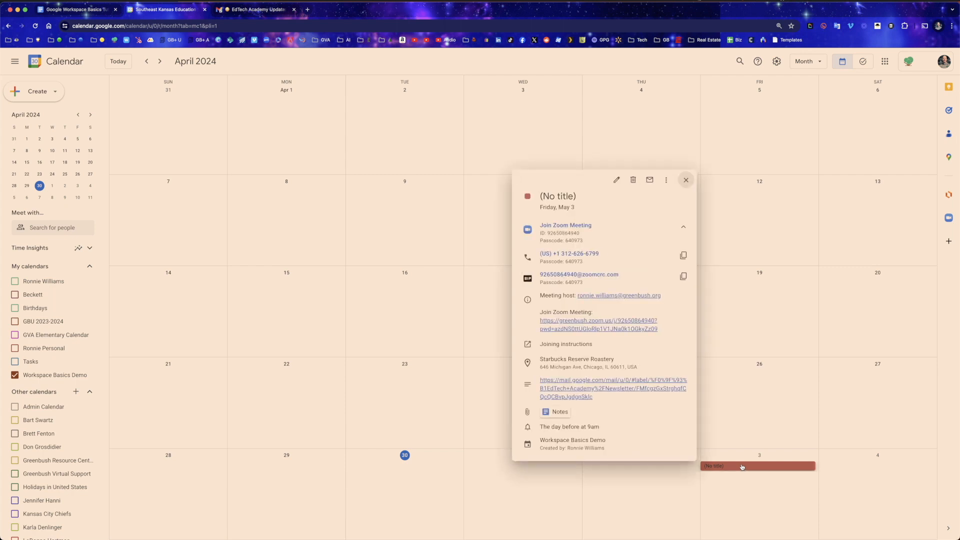
left_click(617, 181)
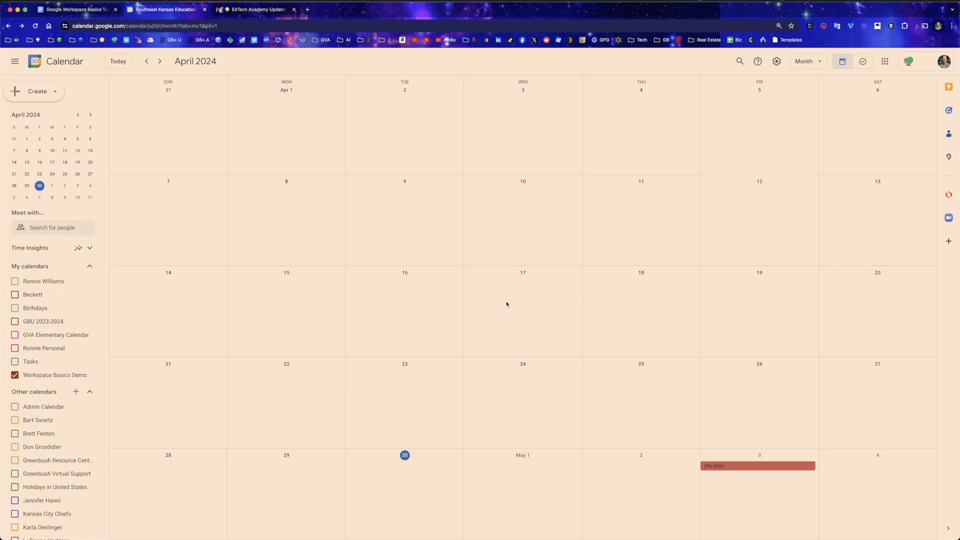
left_click_drag(506, 303, 832, 377)
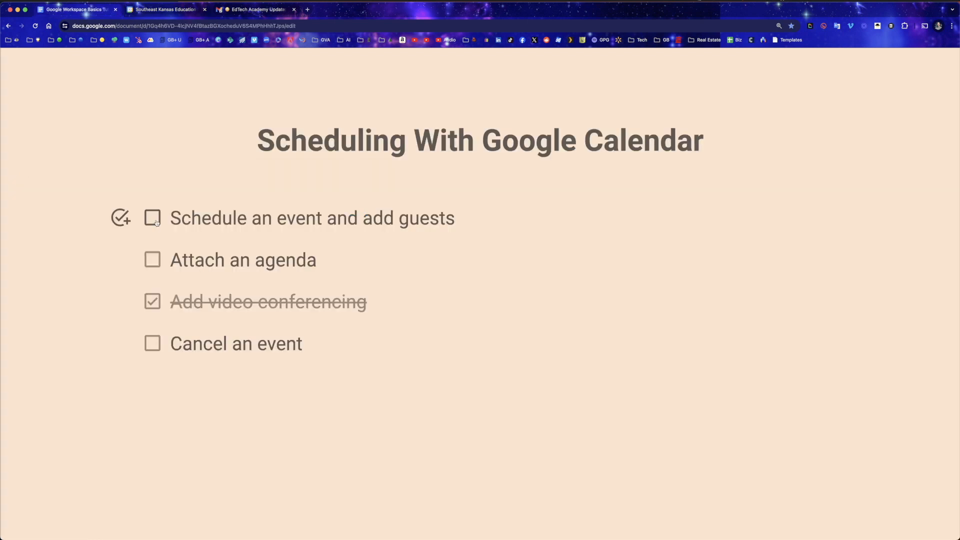
- Switch to the Google Docs checklist and mark "Schedule an event and add guests" and "Attach an agenda" as done
left_click(152, 218)
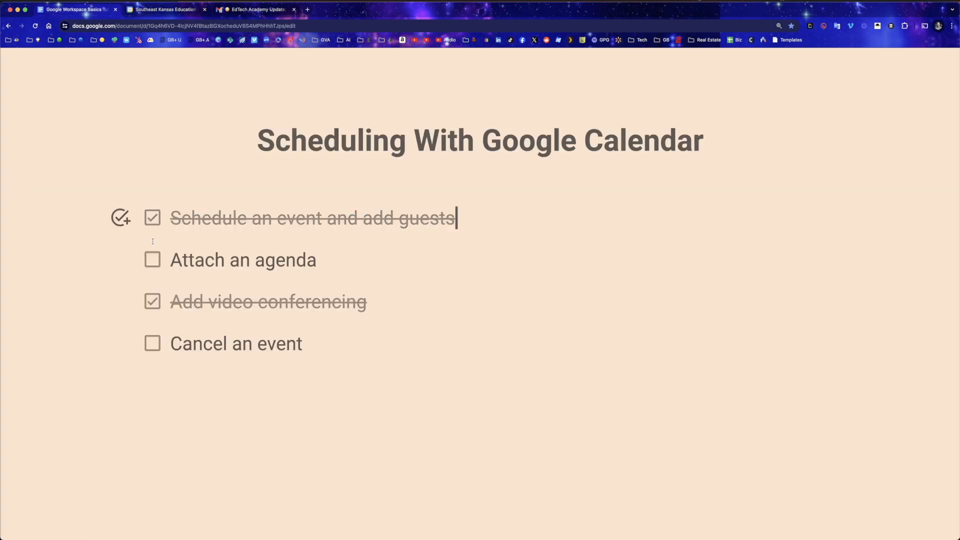
left_click(152, 259)
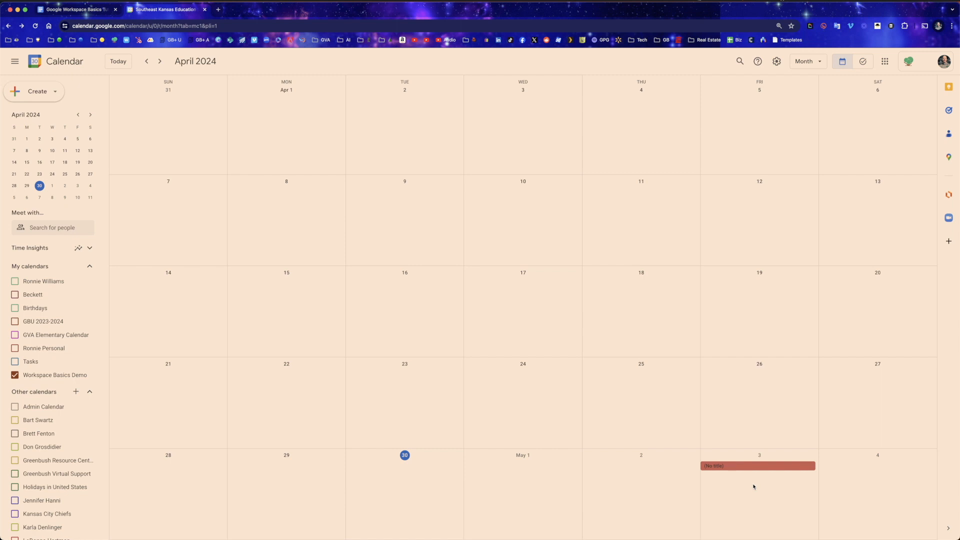
- Delete the untitled May 3 event from the calendar
left_click(742, 466)
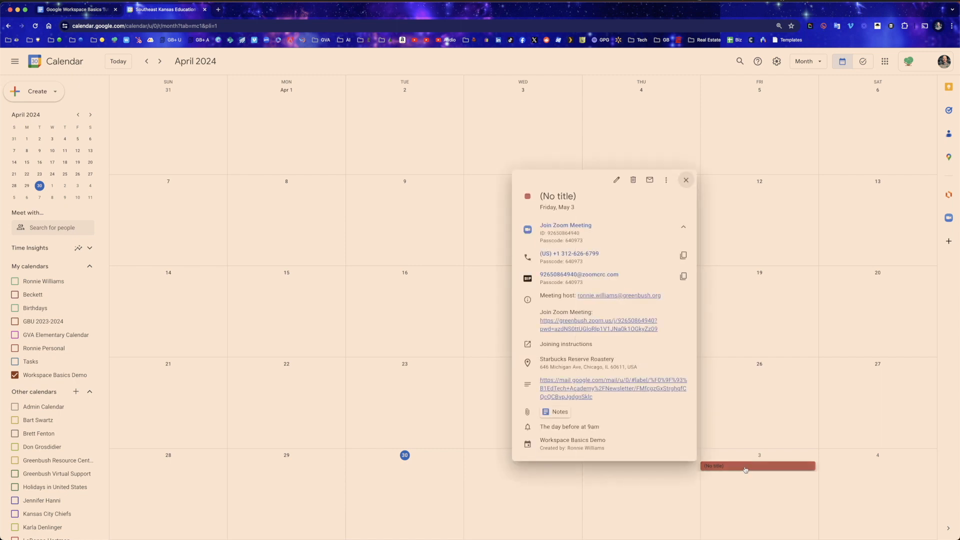
left_click(632, 179)
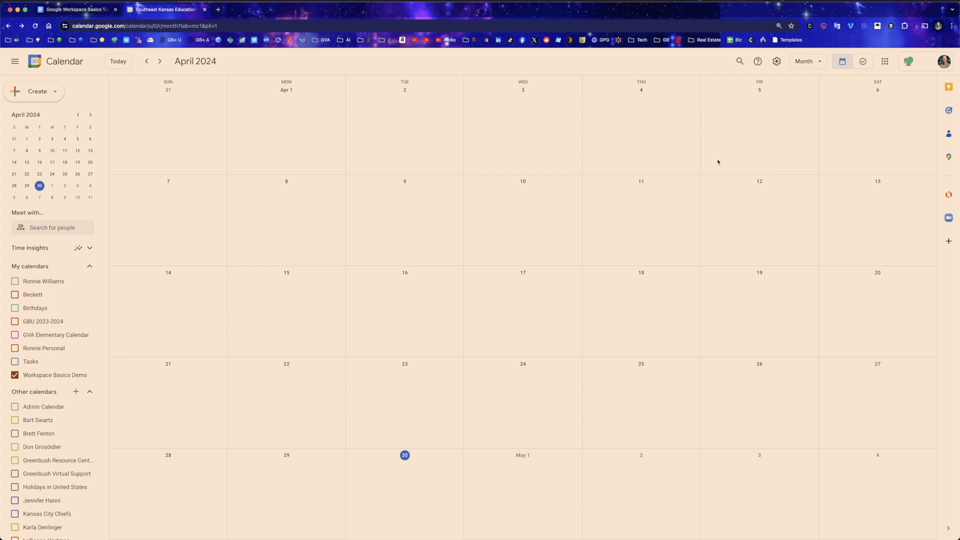
- Restore the deleted untitled event from the trash of the Workspace Basics Demo calendar
left_click(776, 61)
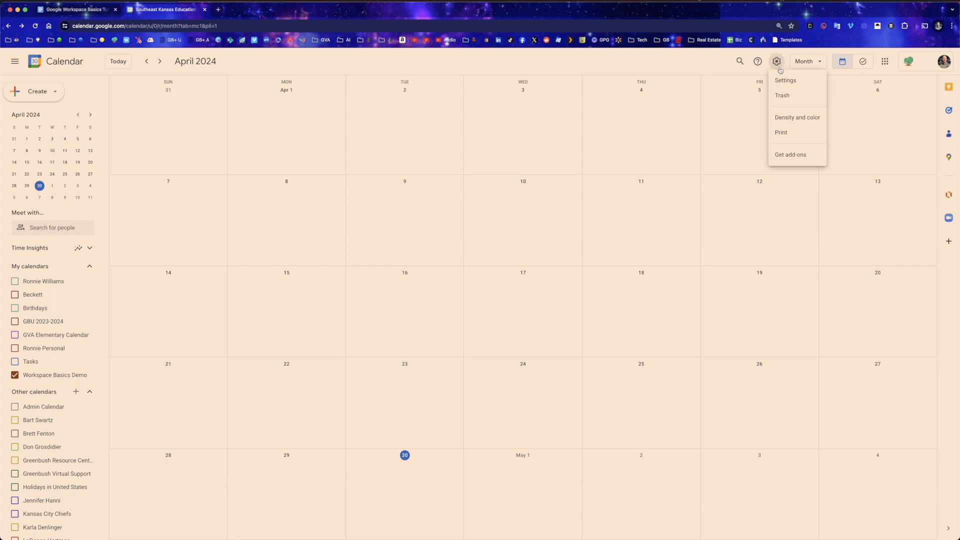
left_click(781, 96)
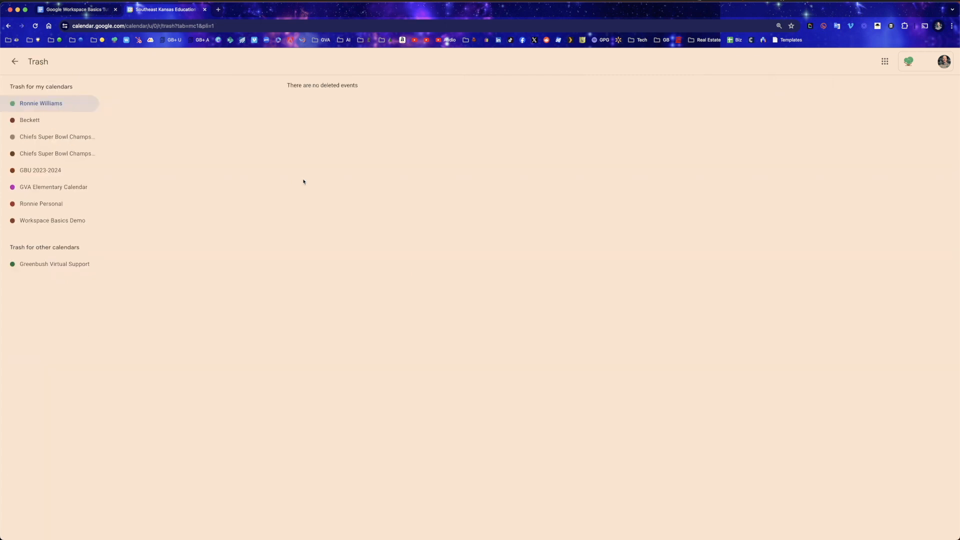
left_click(70, 221)
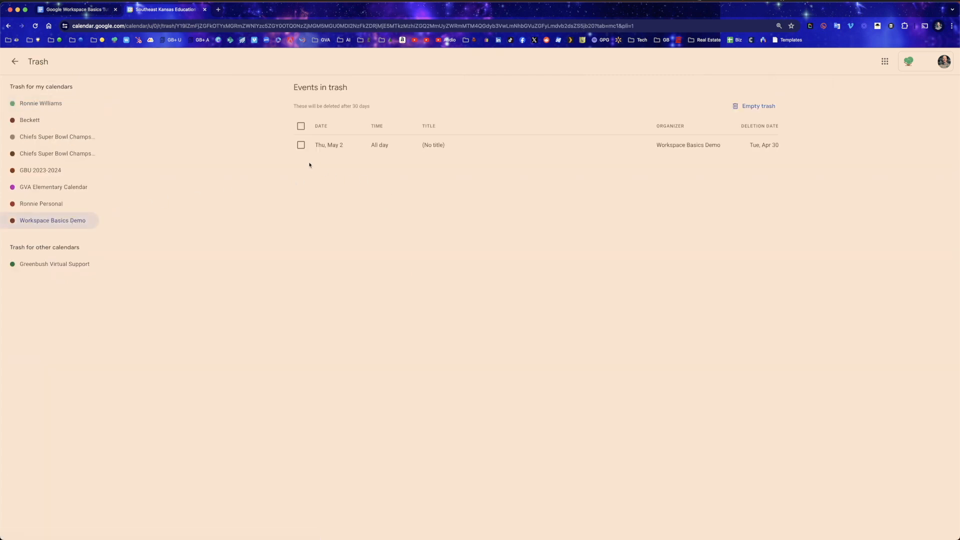
left_click(300, 145)
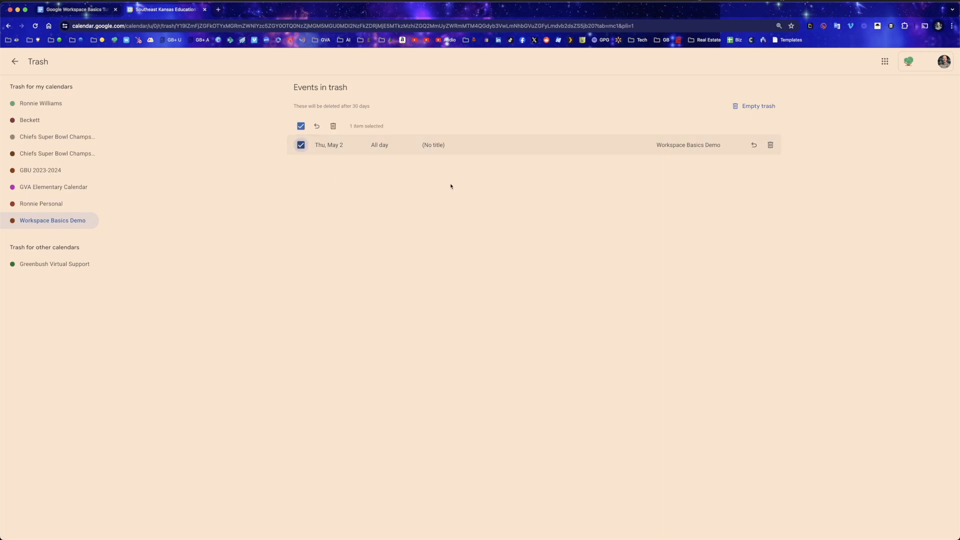
left_click(316, 126)
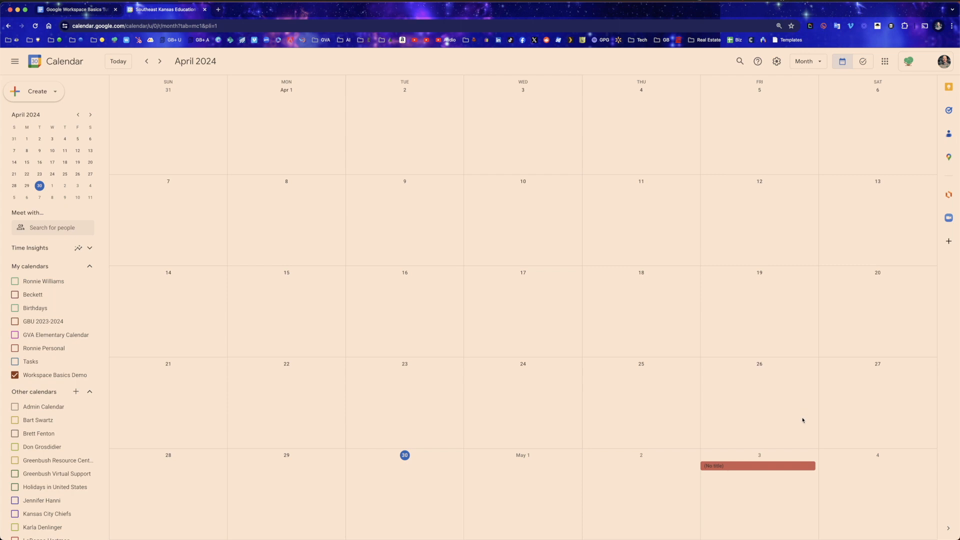